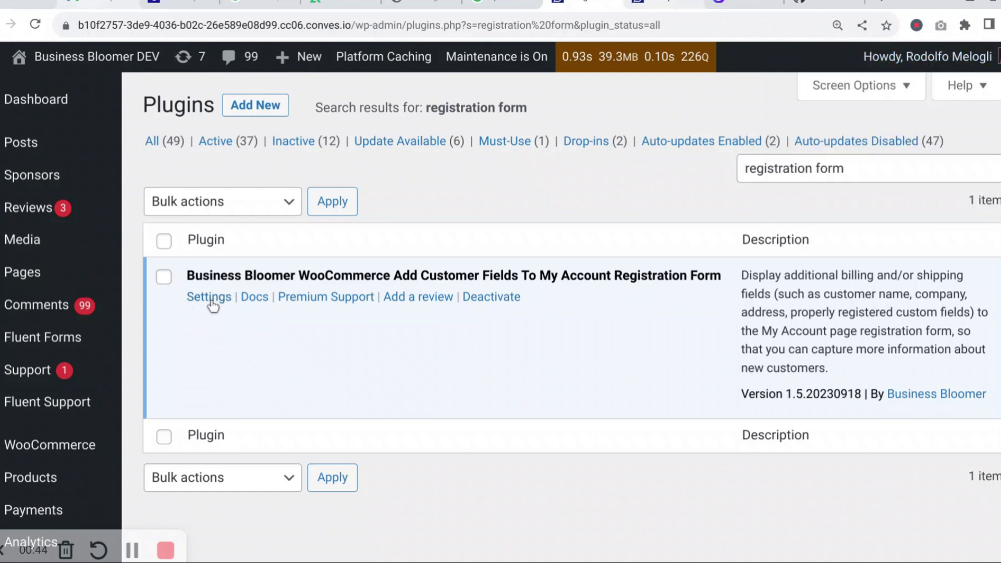
Open the registration form plugin's settings page and scroll to the Billing fields.
{"action": "left_click", "coordinate": [210, 298]}
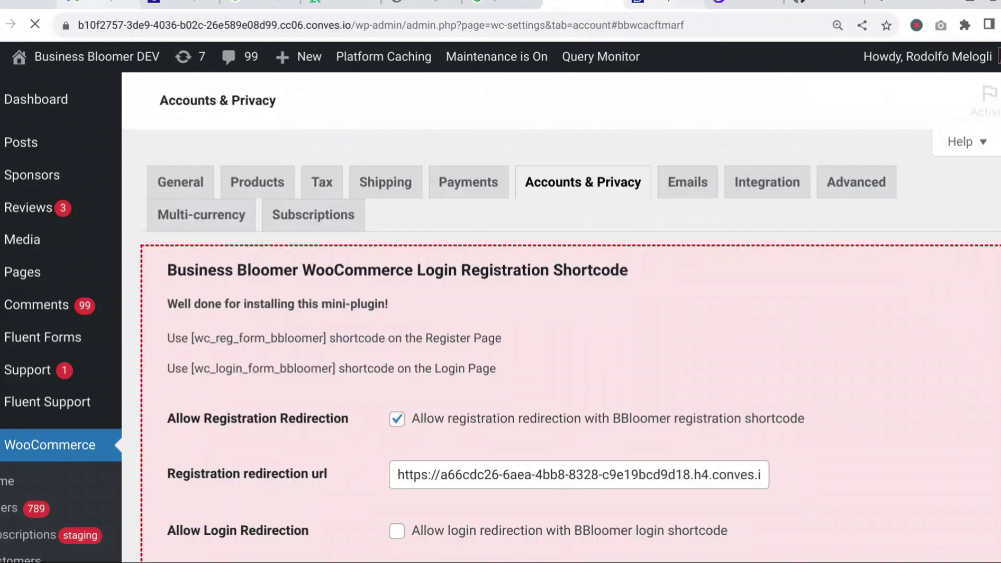
{"action": "scroll", "coordinate": [252, 381], "scroll_direction": "up", "scroll_amount": 5}
{"action": "scroll", "coordinate": [253, 380], "scroll_direction": "down", "scroll_amount": 2}
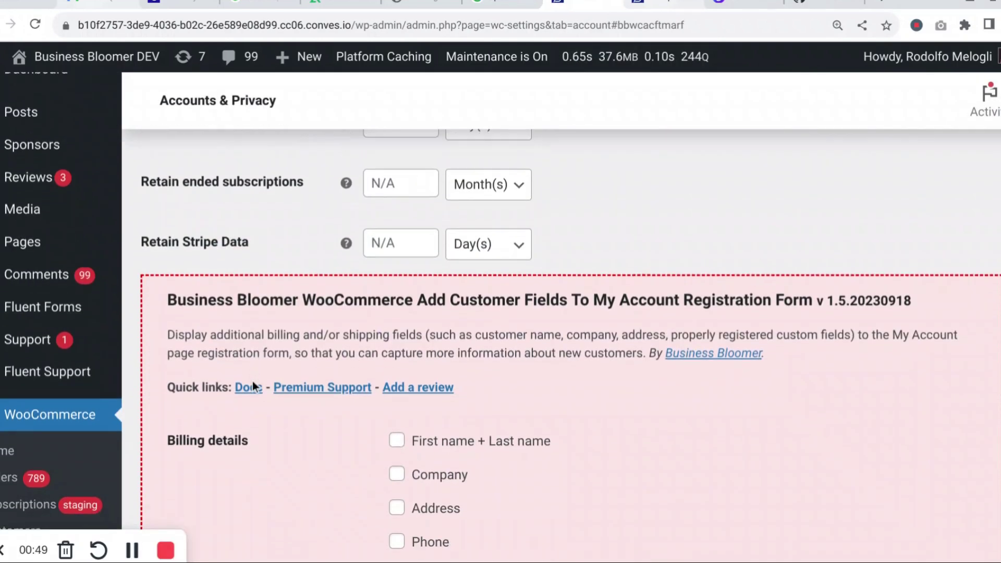
{"action": "scroll", "coordinate": [252, 386], "scroll_direction": "down", "scroll_amount": 1}
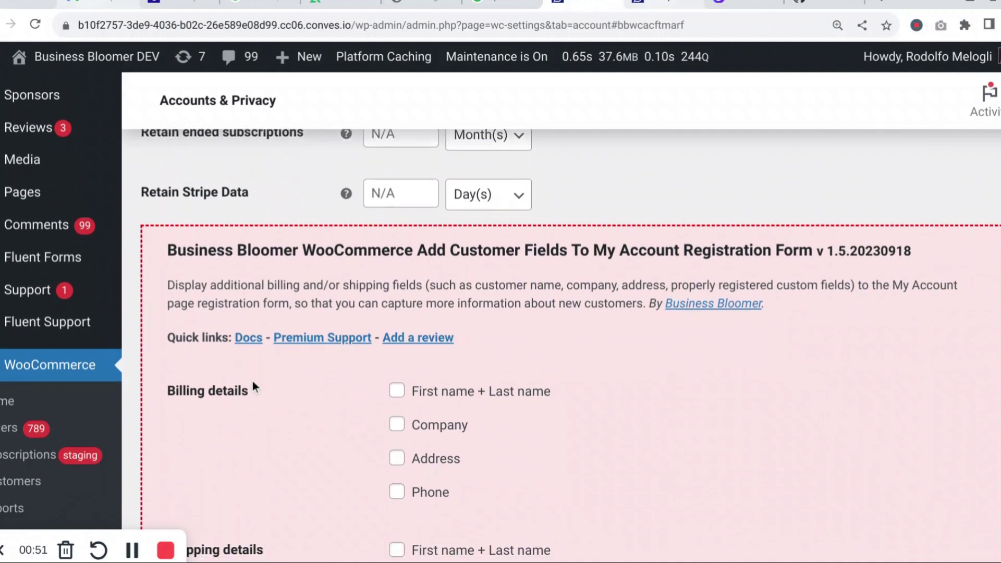
{"action": "scroll", "coordinate": [252, 386], "scroll_direction": "down", "scroll_amount": 1}
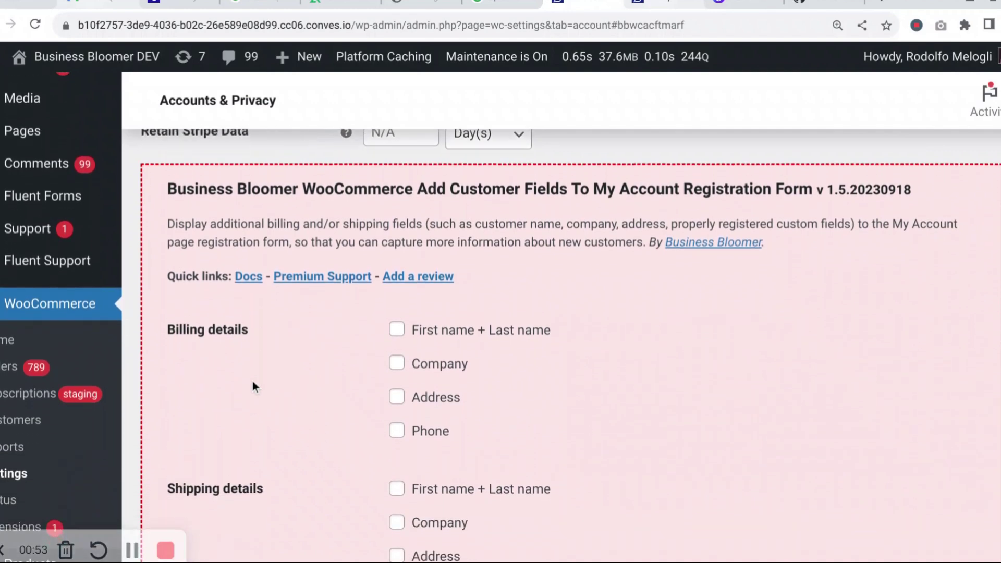
{"action": "scroll", "coordinate": [252, 386], "scroll_direction": "down", "scroll_amount": 1}
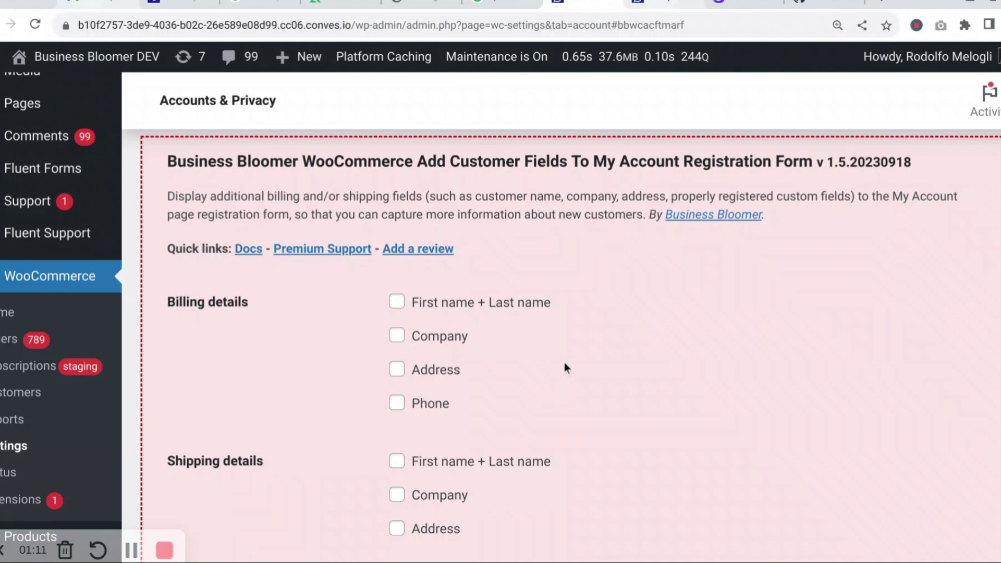
Enable Billing 'First name + Last name' and 'Company' registration fields and save the settings.
{"action": "left_click", "coordinate": [444, 308]}
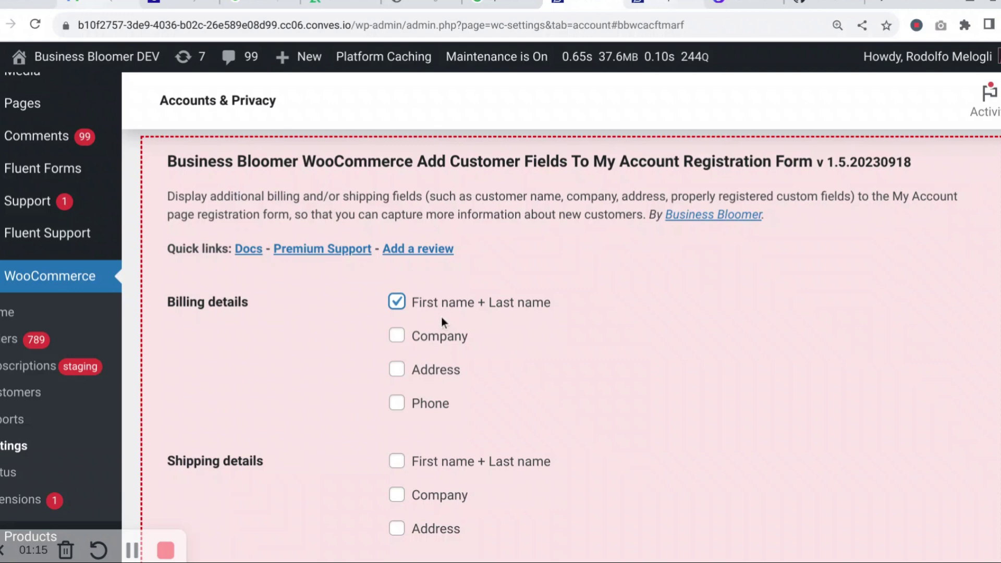
{"action": "left_click", "coordinate": [434, 339]}
{"action": "scroll", "coordinate": [350, 422], "scroll_direction": "down", "scroll_amount": 3}
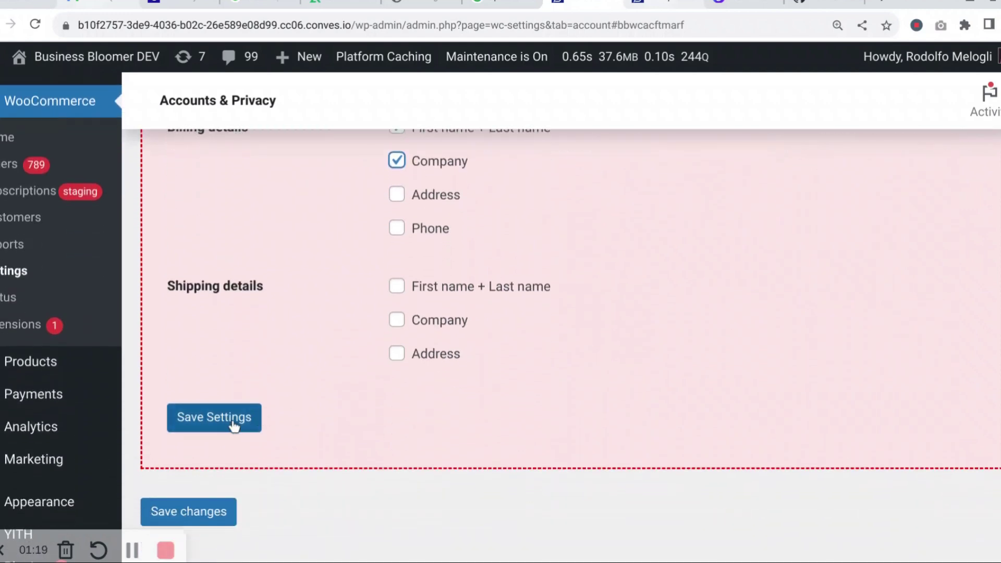
{"action": "left_click", "coordinate": [232, 425]}
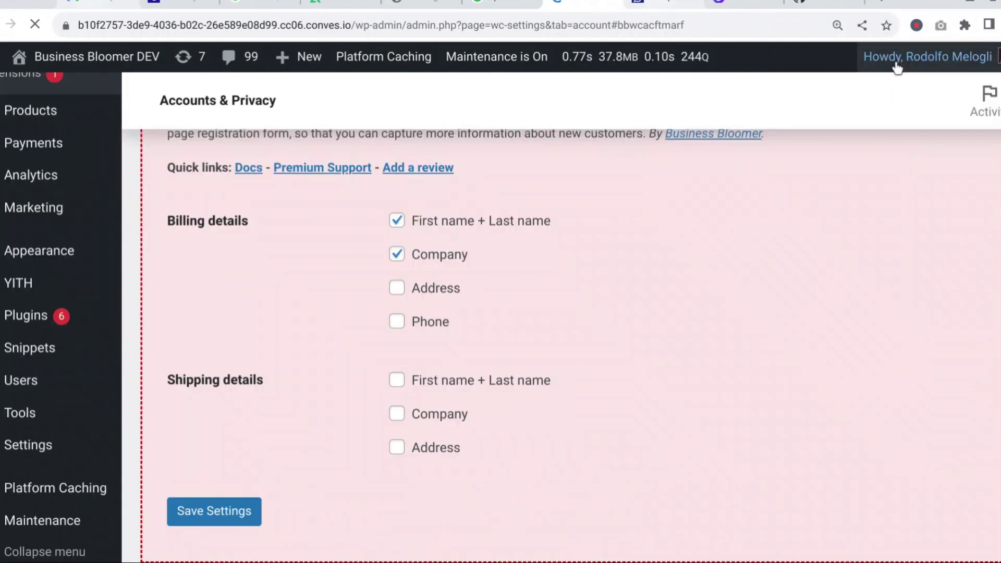
Log out, load /my-account/, and view the Register form's First name, Last name and Company fields.
{"action": "mouse_move", "coordinate": [886, 61]}
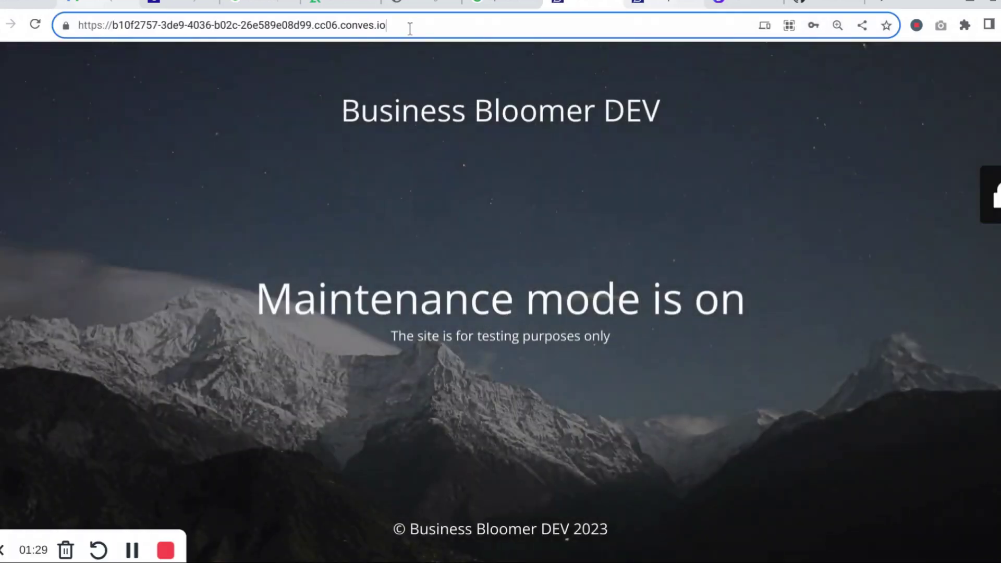
{"action": "type", "text": "/my"}
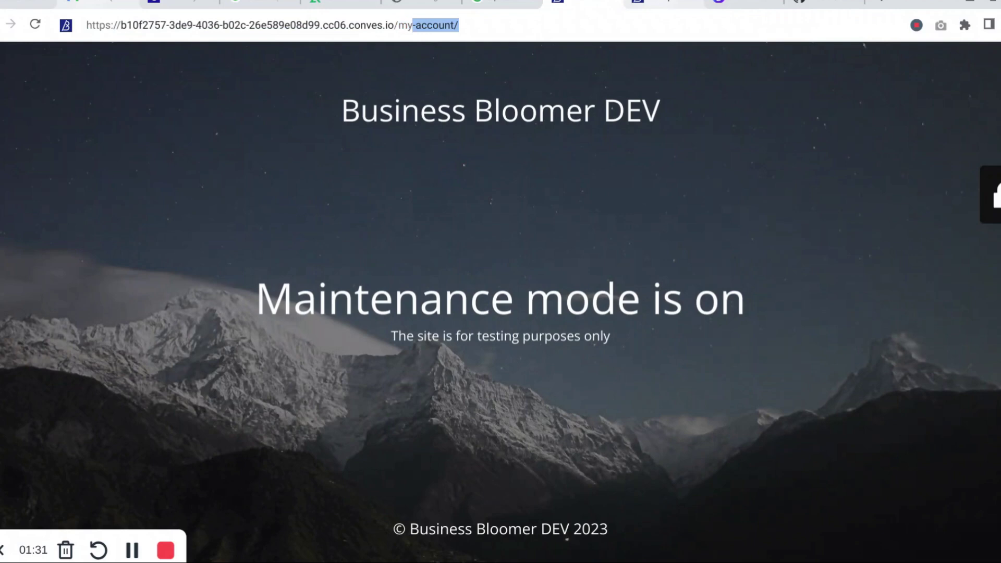
{"action": "key", "text": "Return"}
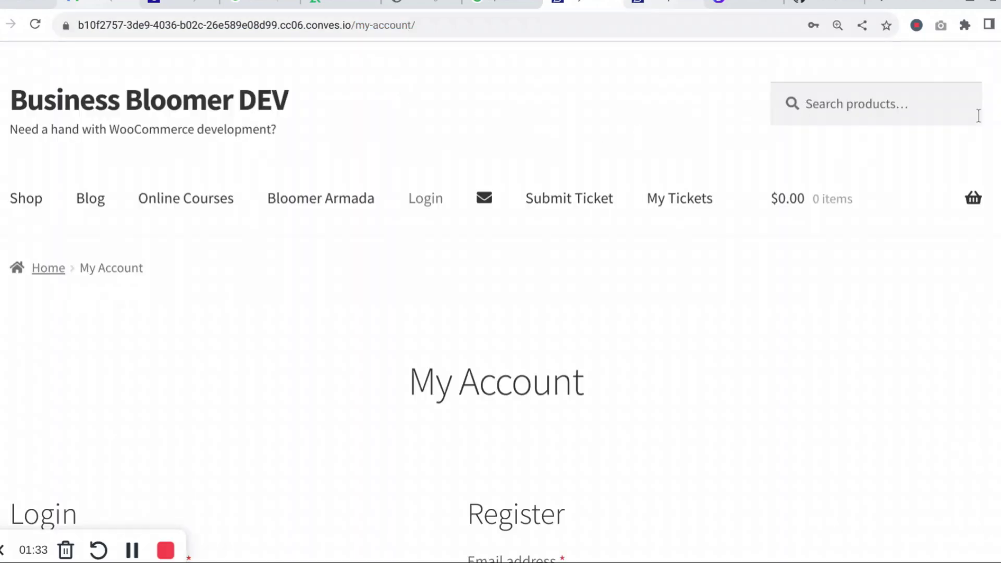
{"action": "scroll", "coordinate": [501, 313], "scroll_direction": "down", "scroll_amount": 4}
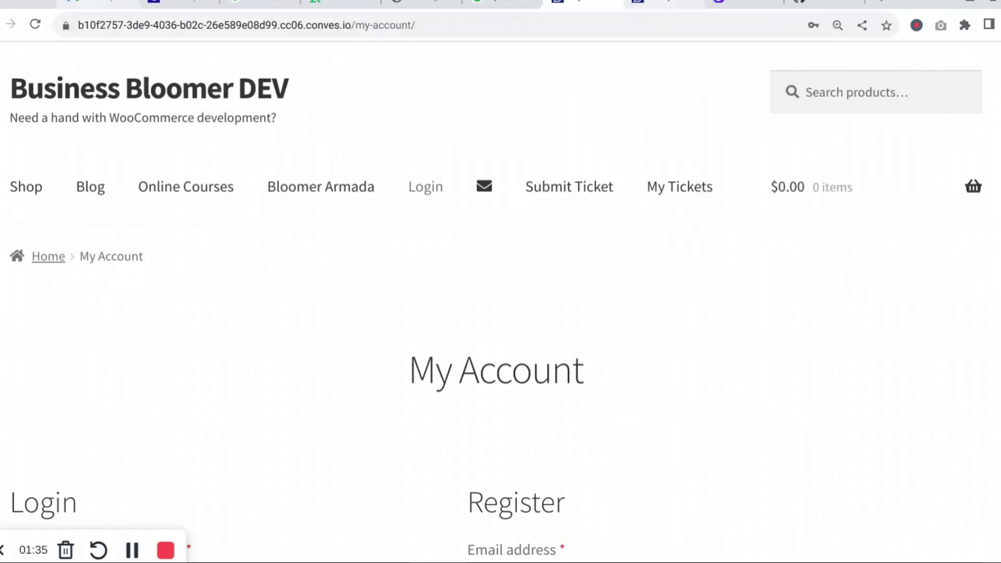
{"action": "scroll", "coordinate": [520, 232], "scroll_direction": "down", "scroll_amount": 2}
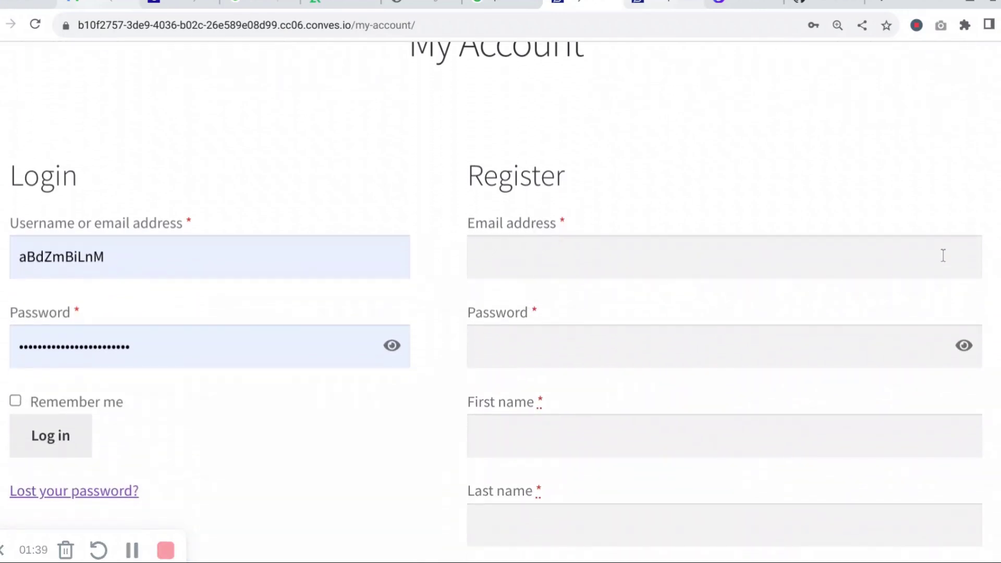
{"action": "scroll", "coordinate": [940, 255], "scroll_direction": "down", "scroll_amount": 2}
{"action": "scroll", "coordinate": [601, 268], "scroll_direction": "down", "scroll_amount": 1}
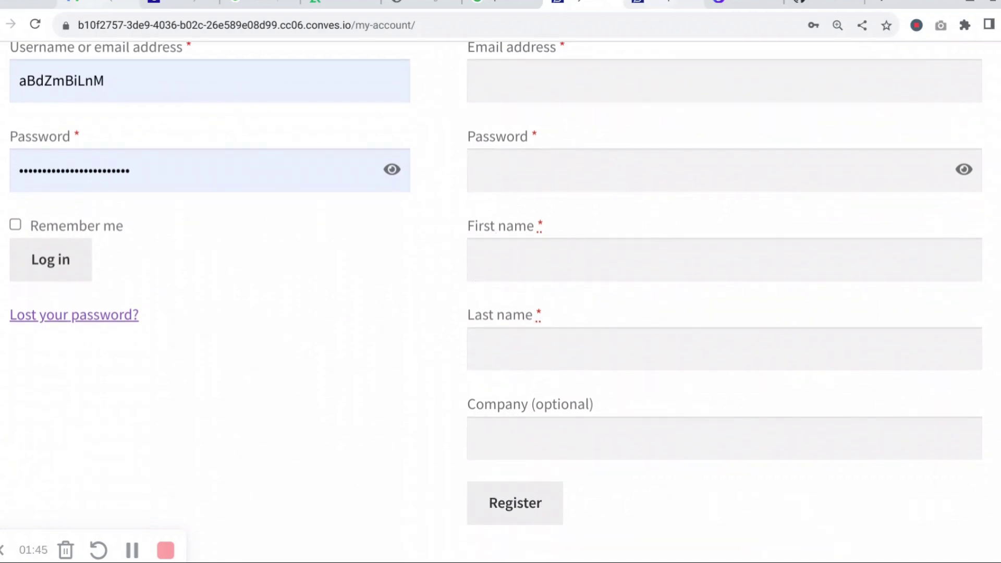
{"action": "scroll", "coordinate": [496, 245], "scroll_direction": "down", "scroll_amount": 1}
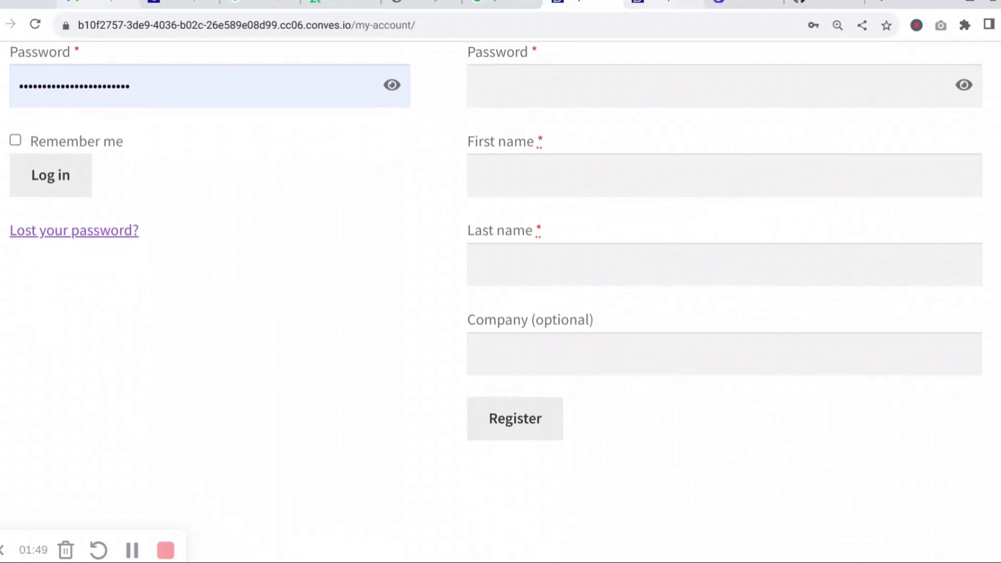
{"action": "scroll", "coordinate": [500, 292], "scroll_direction": "up", "scroll_amount": 1}
{"action": "scroll", "coordinate": [500, 292], "scroll_direction": "down", "scroll_amount": 1}
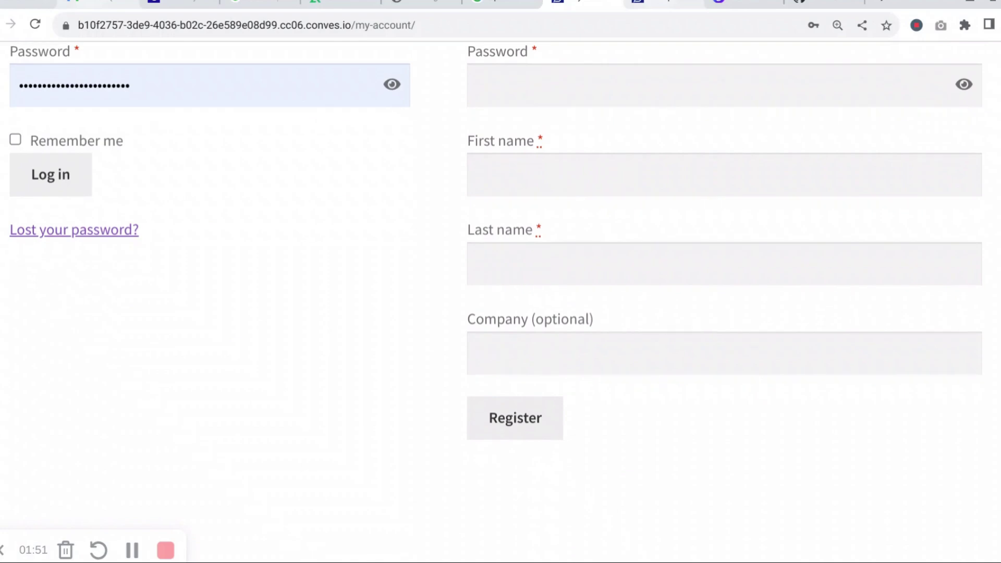
{"action": "scroll", "coordinate": [500, 292], "scroll_direction": "up", "scroll_amount": 3}
Log back in and go to WooCommerce Settings, Accounts & Privacy section.
{"action": "scroll", "coordinate": [130, 436], "scroll_direction": "down", "scroll_amount": 1}
{"action": "left_click", "coordinate": [40, 402]}
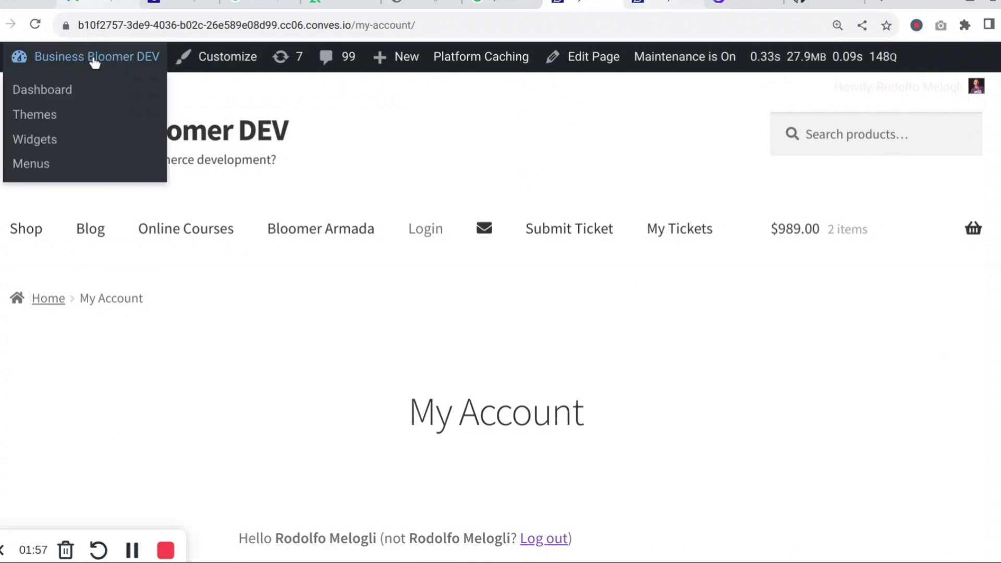
{"action": "left_click", "coordinate": [98, 56]}
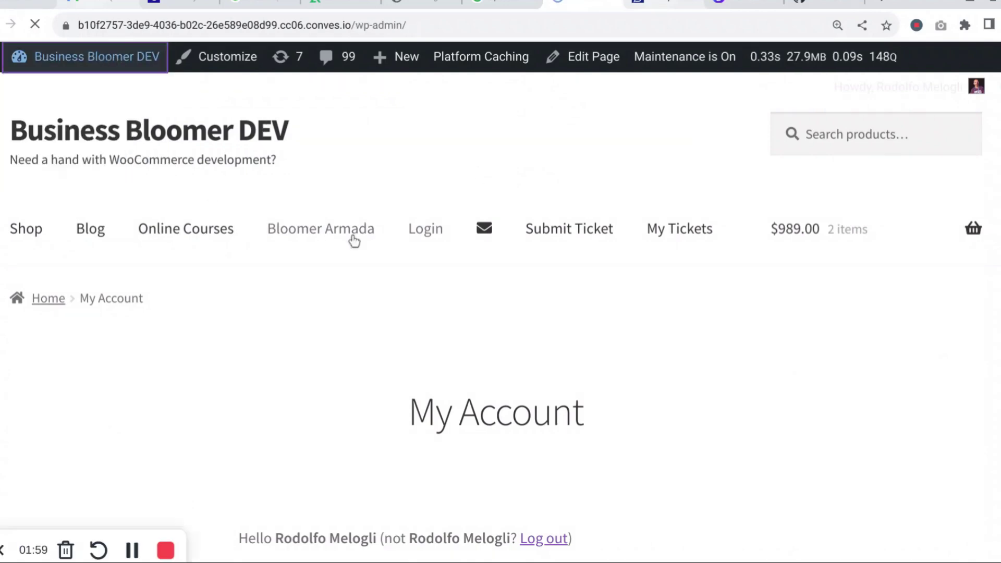
{"action": "scroll", "coordinate": [156, 381], "scroll_direction": "down", "scroll_amount": 1}
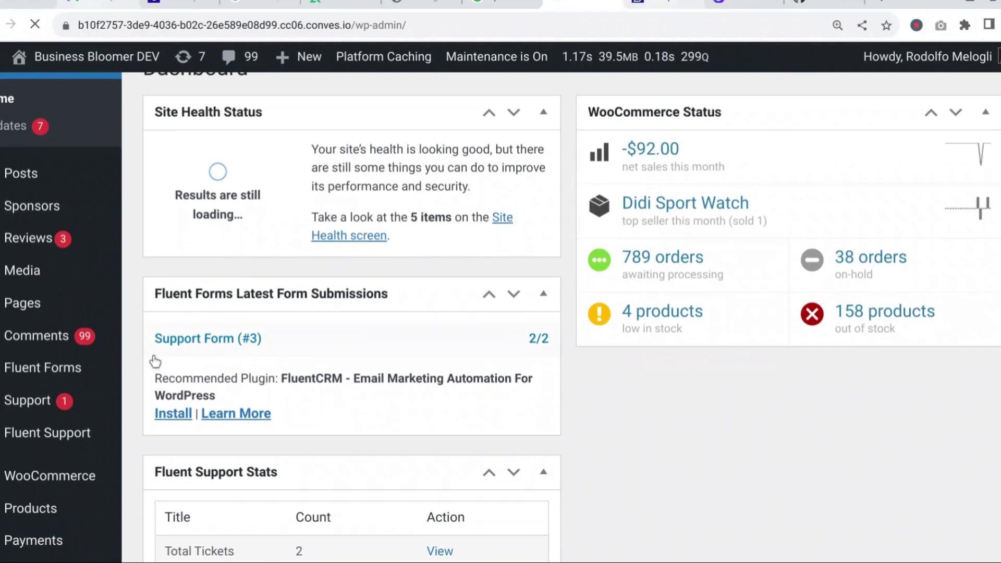
{"action": "mouse_move", "coordinate": [62, 469]}
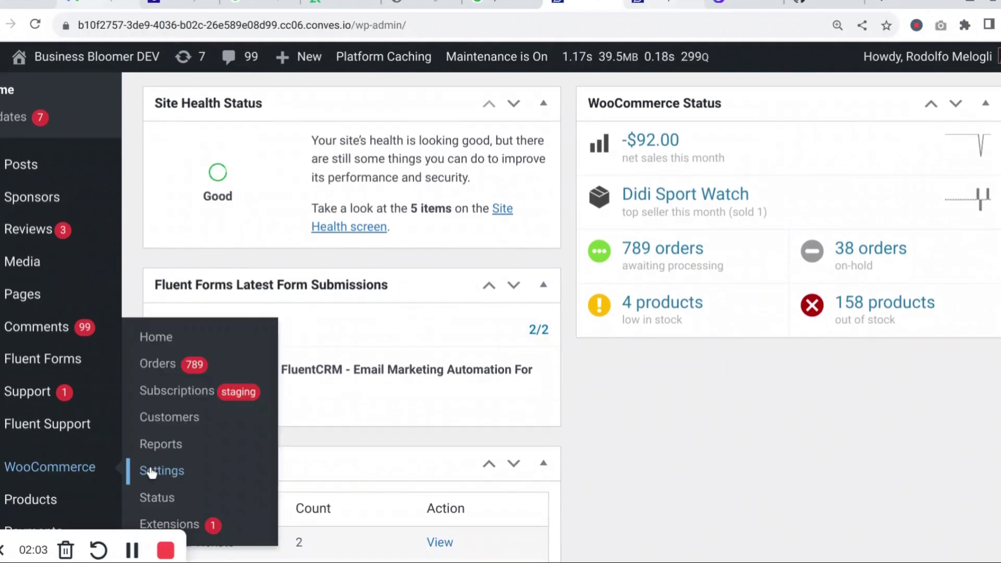
{"action": "left_click", "coordinate": [152, 471]}
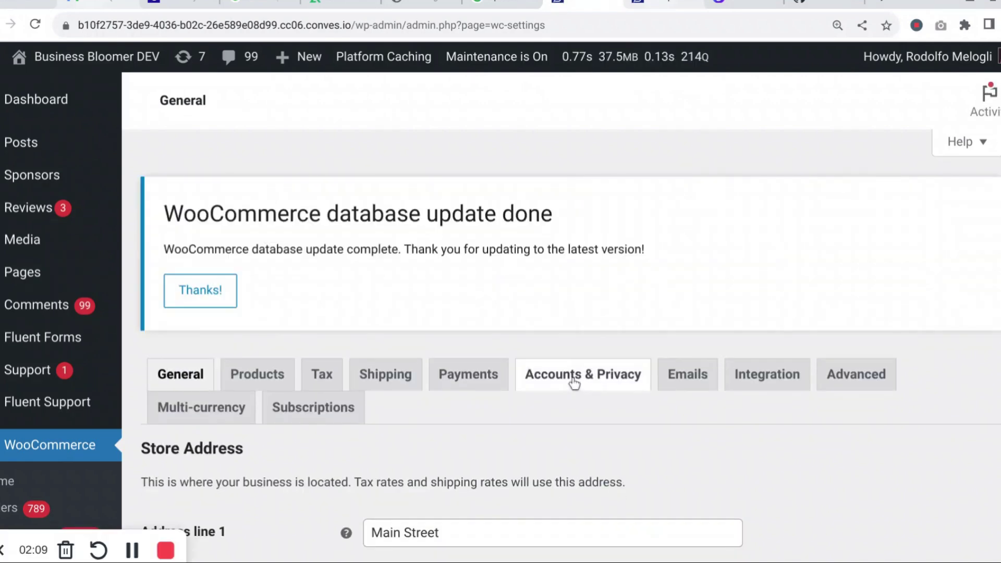
{"action": "left_click", "coordinate": [572, 379]}
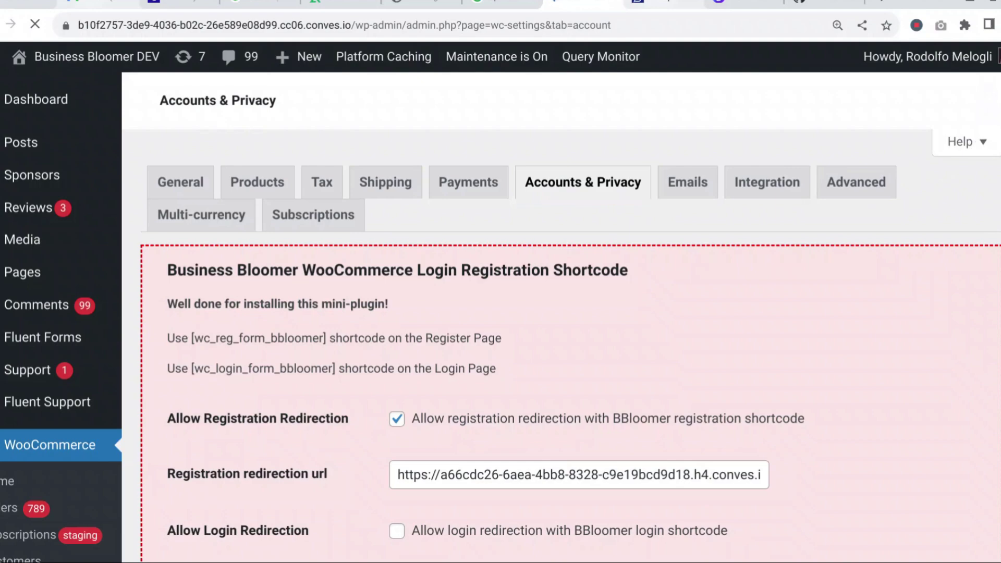
Enable Shipping 'First name + Last name' and 'Company' registration fields and save the settings.
{"action": "scroll", "coordinate": [916, 179], "scroll_direction": "down", "scroll_amount": 5}
{"action": "scroll", "coordinate": [989, 320], "scroll_direction": "down", "scroll_amount": 5}
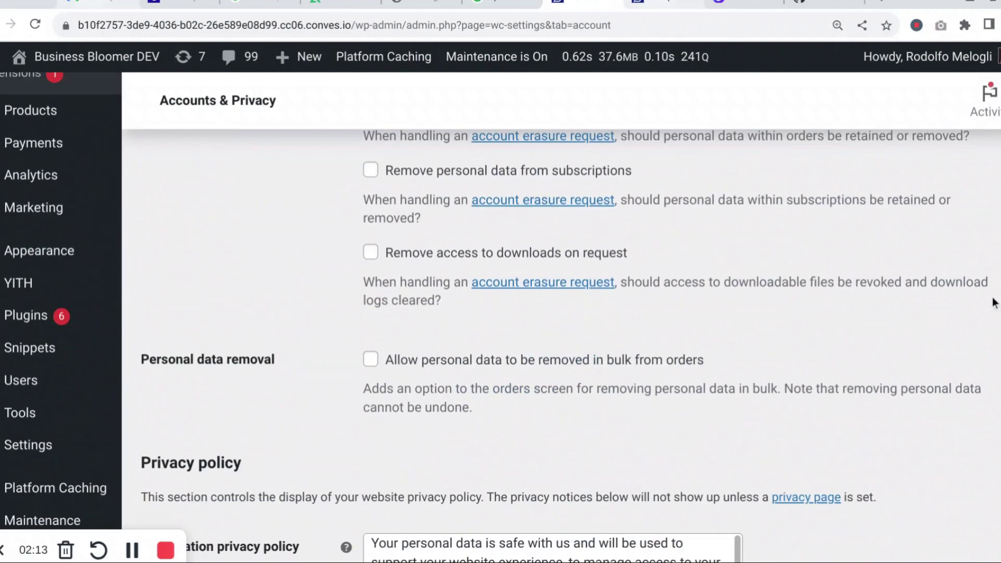
{"action": "scroll", "coordinate": [991, 364], "scroll_direction": "down", "scroll_amount": 15}
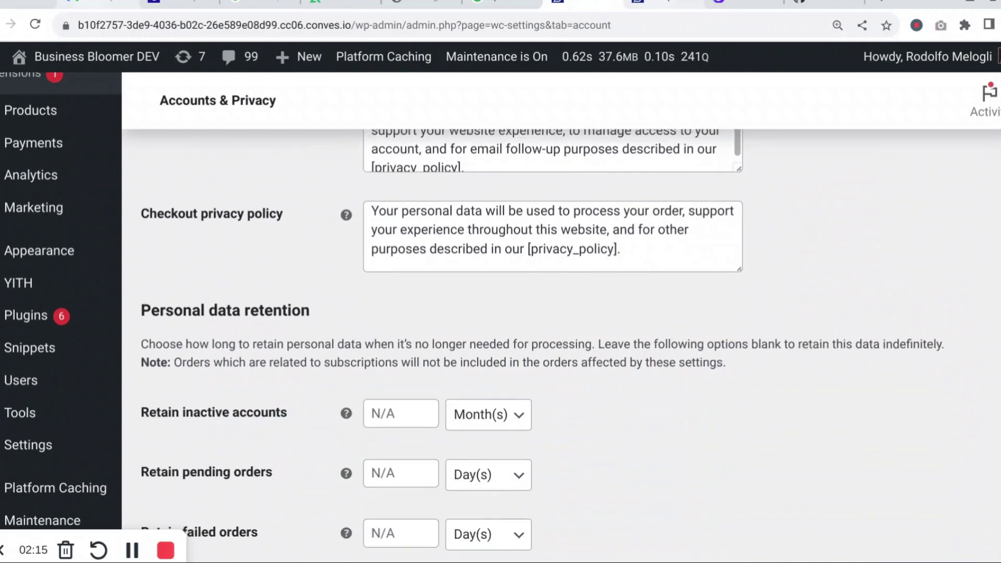
{"action": "scroll", "coordinate": [996, 425], "scroll_direction": "down", "scroll_amount": 5}
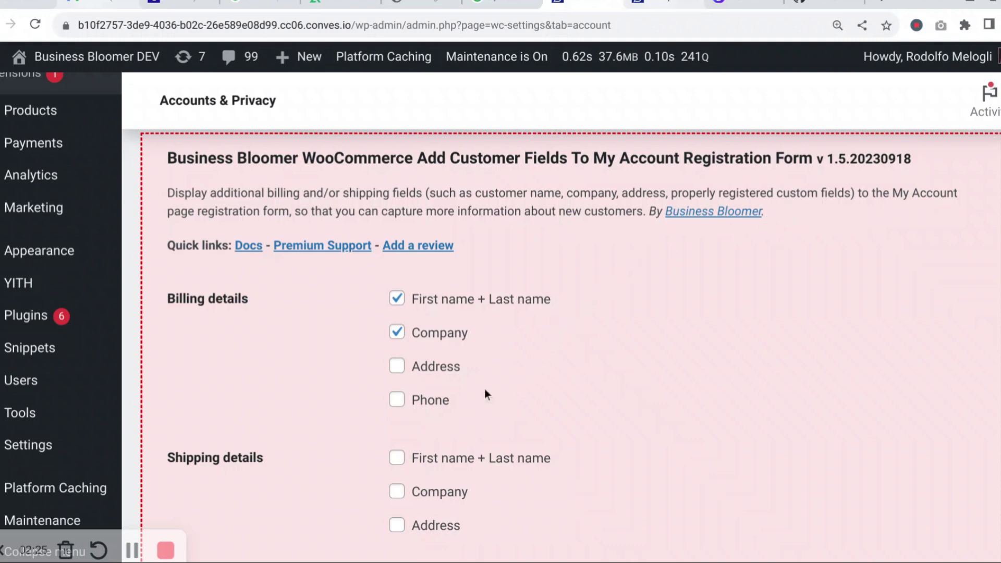
{"action": "left_click", "coordinate": [430, 463]}
{"action": "left_click", "coordinate": [424, 495]}
{"action": "scroll", "coordinate": [633, 406], "scroll_direction": "down", "scroll_amount": 1}
{"action": "scroll", "coordinate": [633, 407], "scroll_direction": "down", "scroll_amount": 1}
{"action": "left_click", "coordinate": [204, 471]}
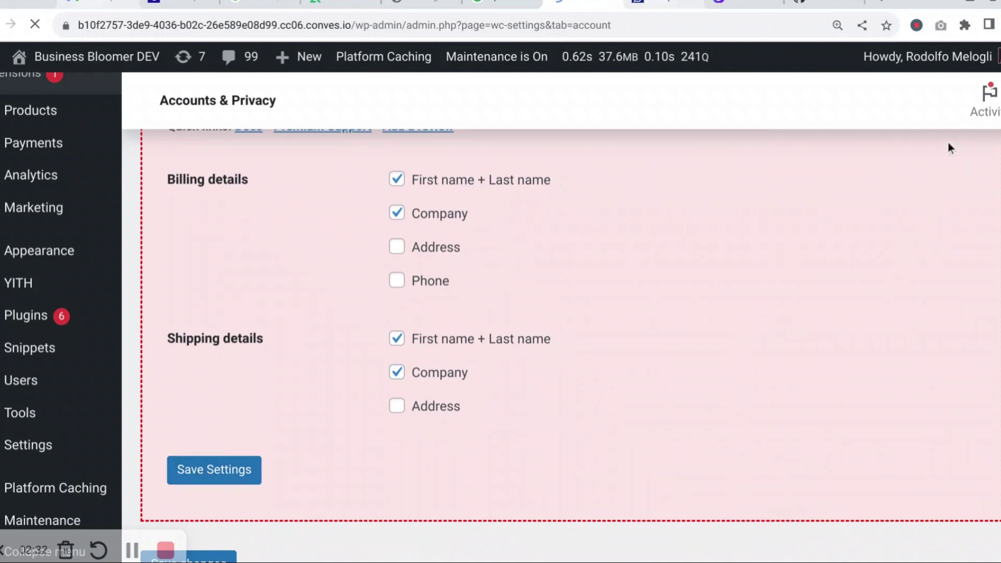
{"action": "mouse_move", "coordinate": [900, 62]}
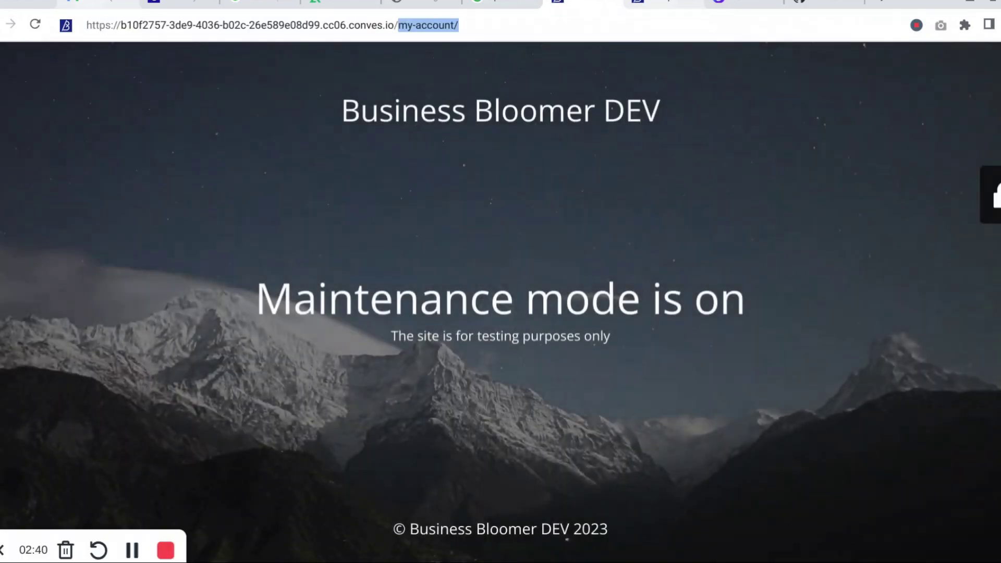
Load the storefront My Account page and highlight the Register form's Billing details heading.
{"action": "key", "text": "Return"}
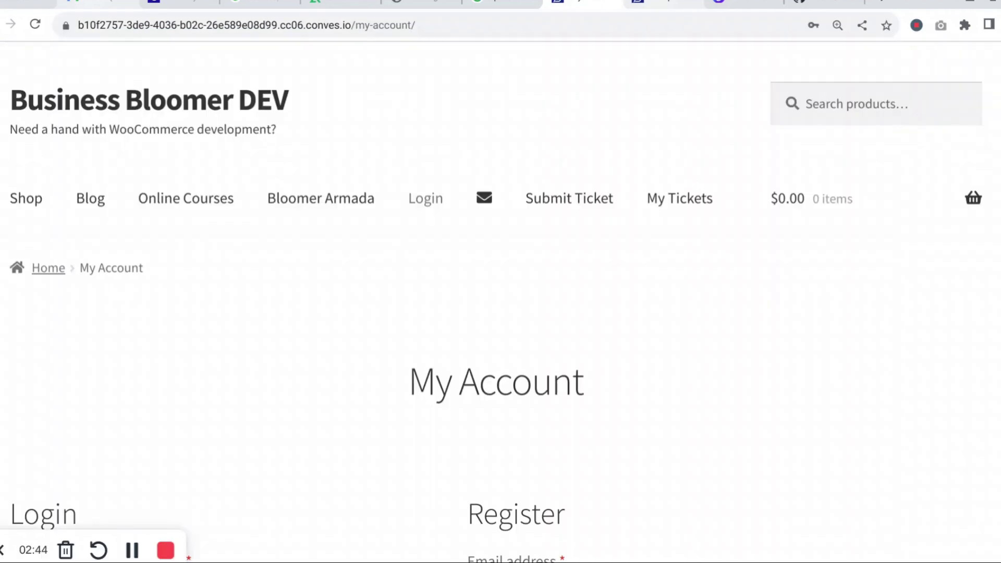
{"action": "scroll", "coordinate": [500, 312], "scroll_direction": "down", "scroll_amount": 4}
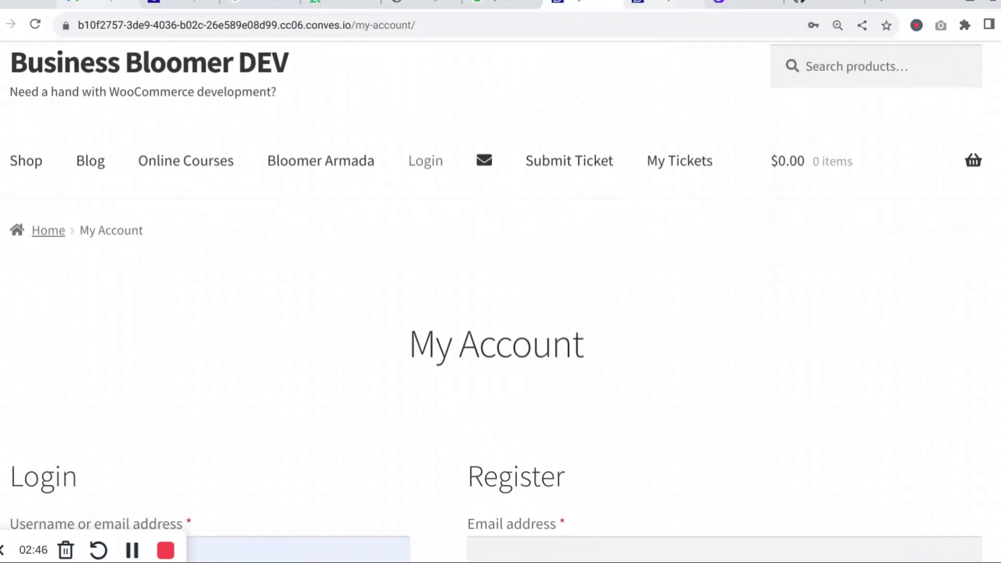
{"action": "scroll", "coordinate": [775, 253], "scroll_direction": "down", "scroll_amount": 3}
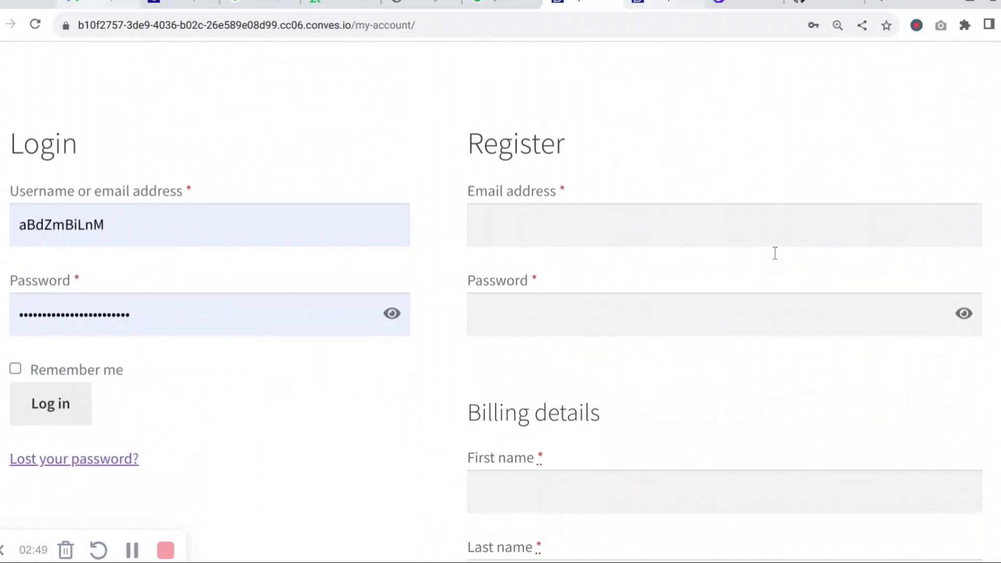
{"action": "left_click_drag", "start_coordinate": [606, 414], "coordinate": [467, 414]}
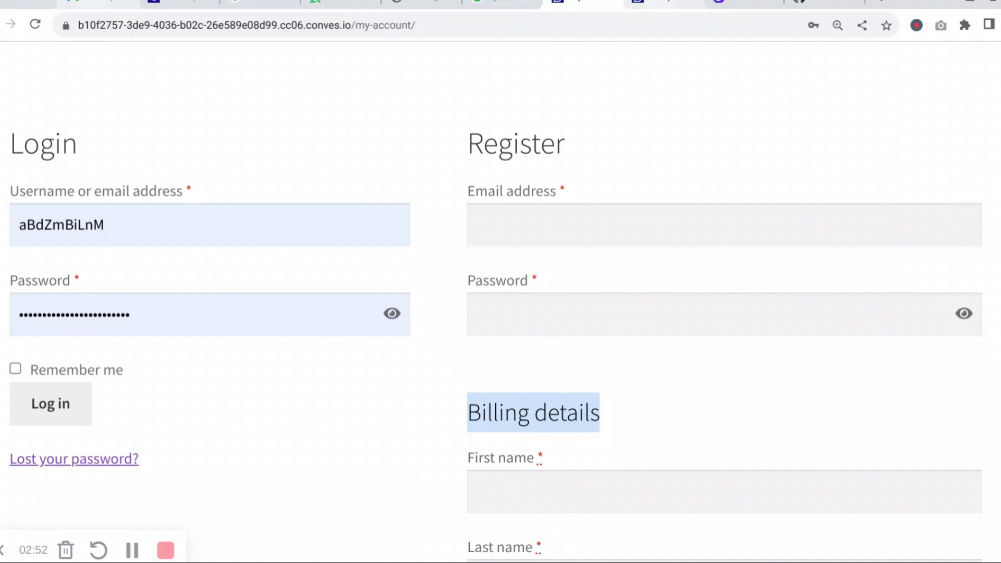
Scroll to the Shipping details section and highlight its heading.
{"action": "scroll", "coordinate": [993, 219], "scroll_direction": "down", "scroll_amount": 5}
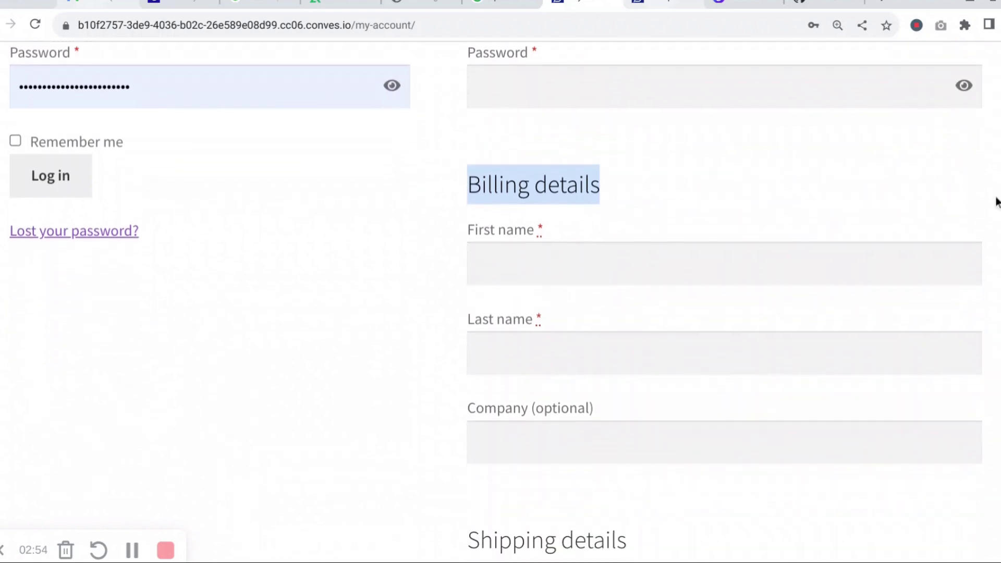
{"action": "scroll", "coordinate": [993, 218], "scroll_direction": "down", "scroll_amount": 5}
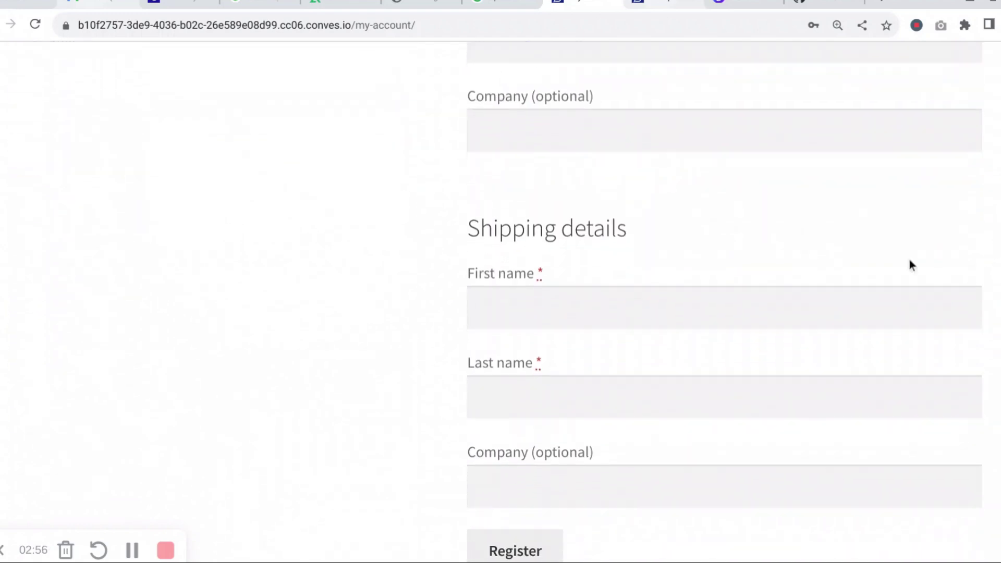
{"action": "triple_click", "coordinate": [583, 225]}
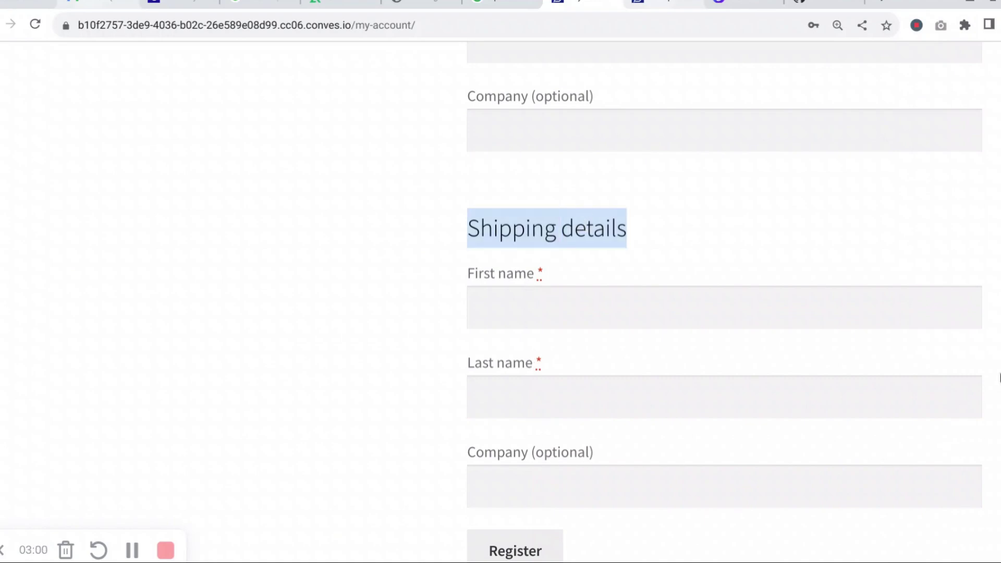
{"action": "scroll", "coordinate": [999, 378], "scroll_direction": "up", "scroll_amount": 9}
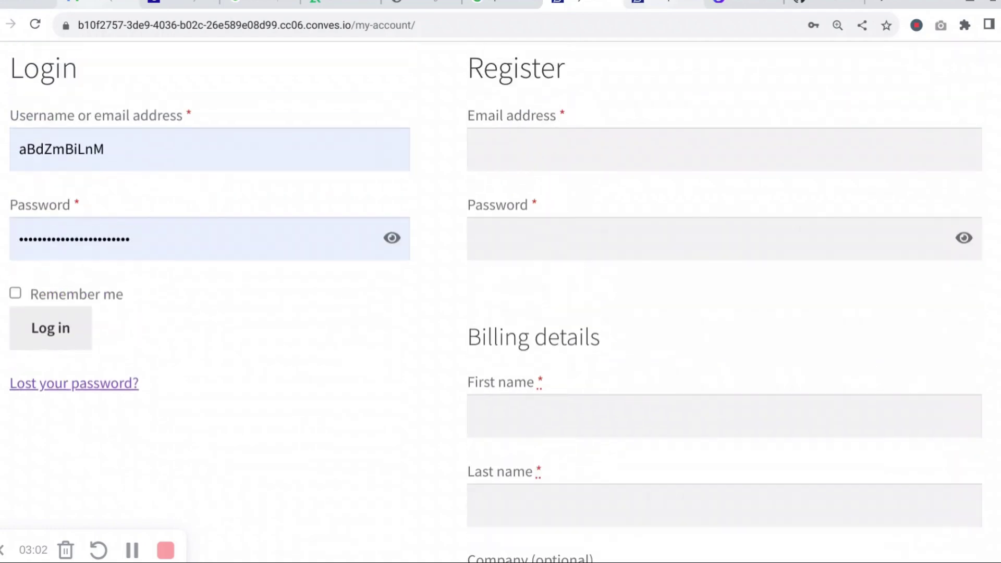
{"action": "scroll", "coordinate": [999, 378], "scroll_direction": "up", "scroll_amount": 4}
{"action": "scroll", "coordinate": [998, 378], "scroll_direction": "down", "scroll_amount": 1}
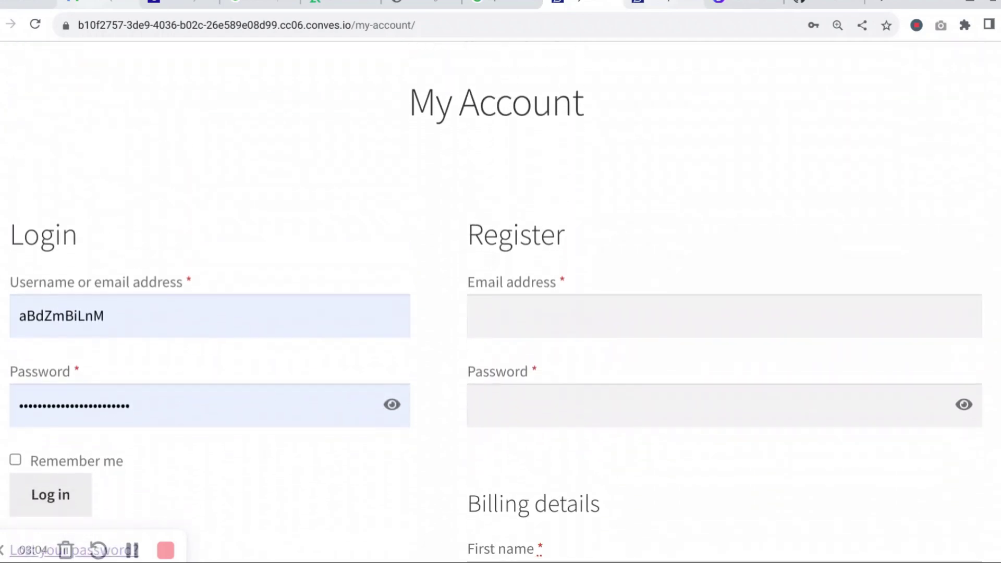
{"action": "scroll", "coordinate": [998, 378], "scroll_direction": "down", "scroll_amount": 2}
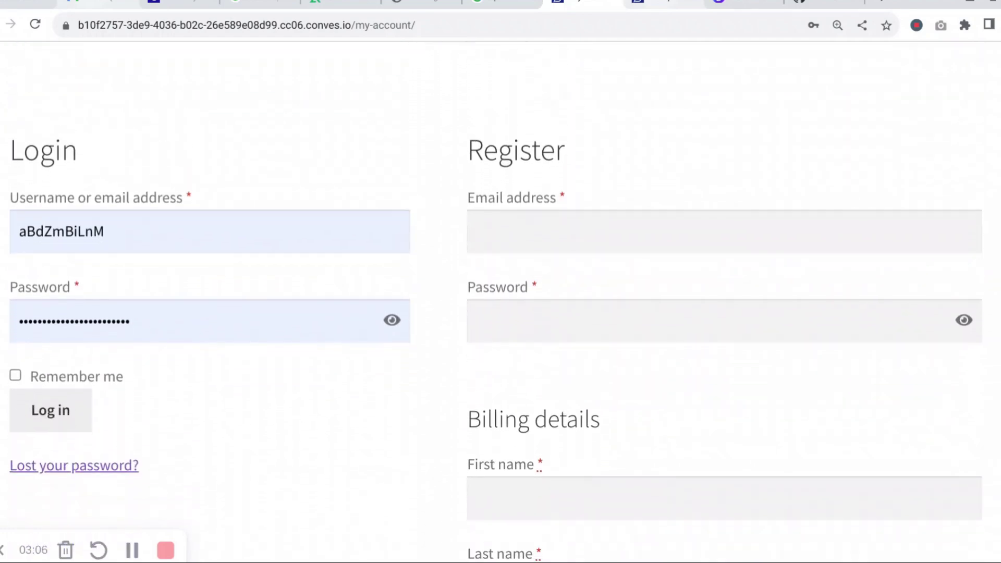
{"action": "scroll", "coordinate": [998, 378], "scroll_direction": "down", "scroll_amount": 1}
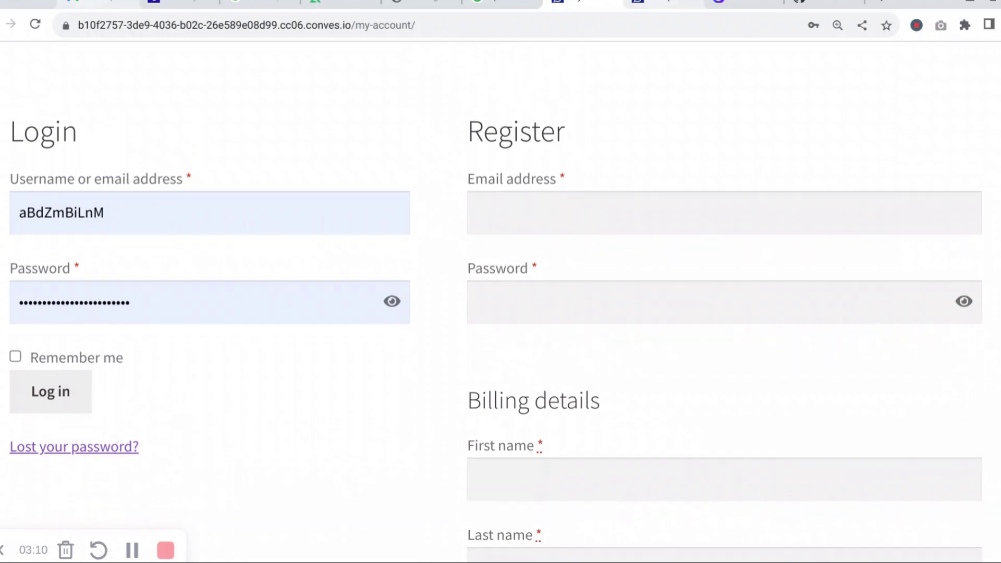
{"action": "scroll", "coordinate": [998, 378], "scroll_direction": "down", "scroll_amount": 1}
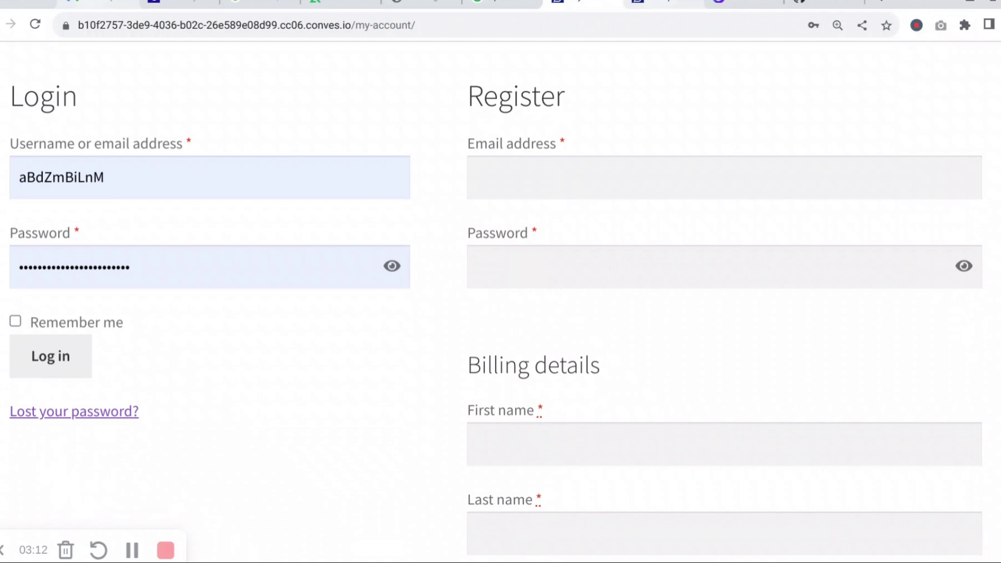
{"action": "scroll", "coordinate": [496, 311], "scroll_direction": "down", "scroll_amount": 1}
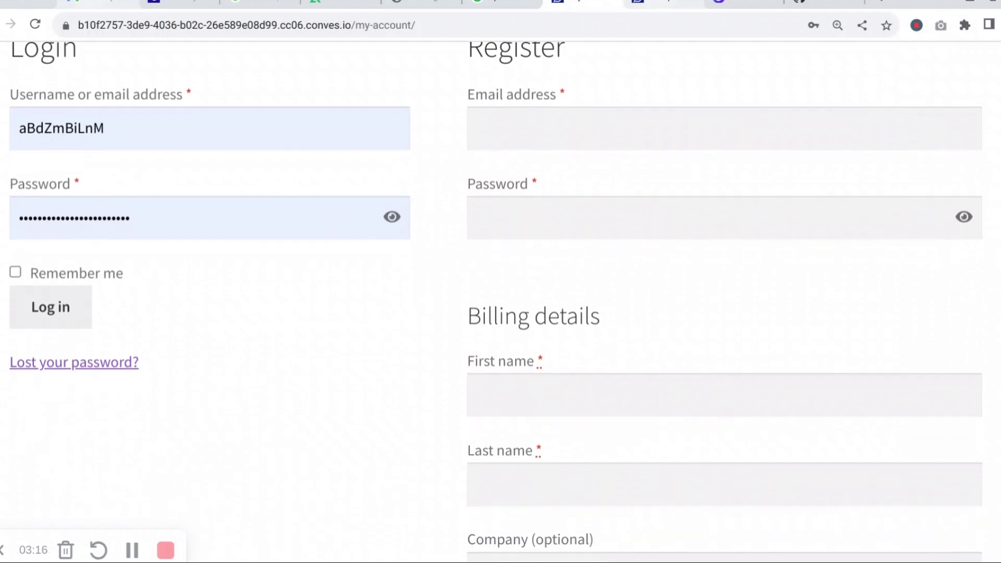
{"action": "scroll", "coordinate": [501, 302], "scroll_direction": "down", "scroll_amount": 3}
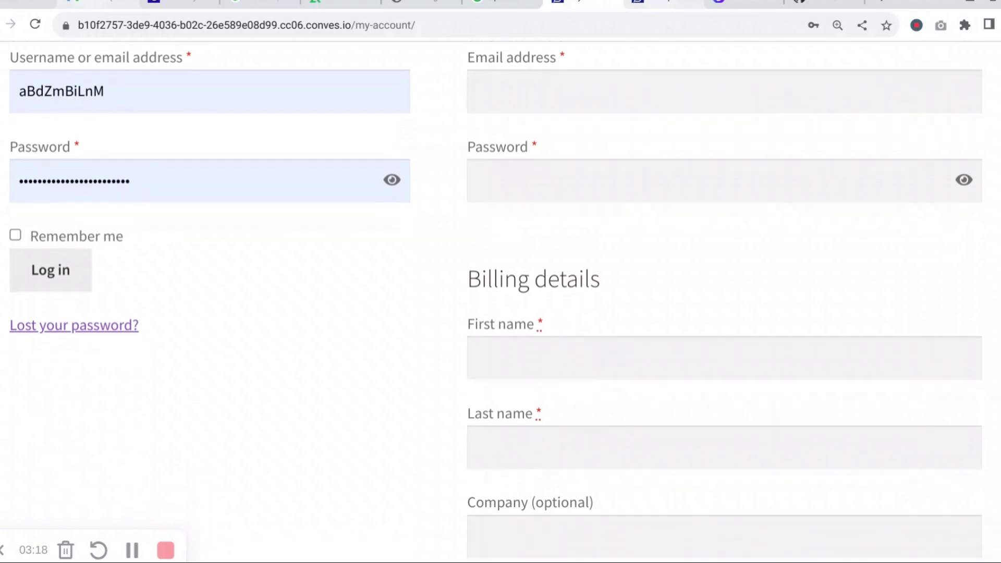
{"action": "scroll", "coordinate": [496, 301], "scroll_direction": "down", "scroll_amount": 1}
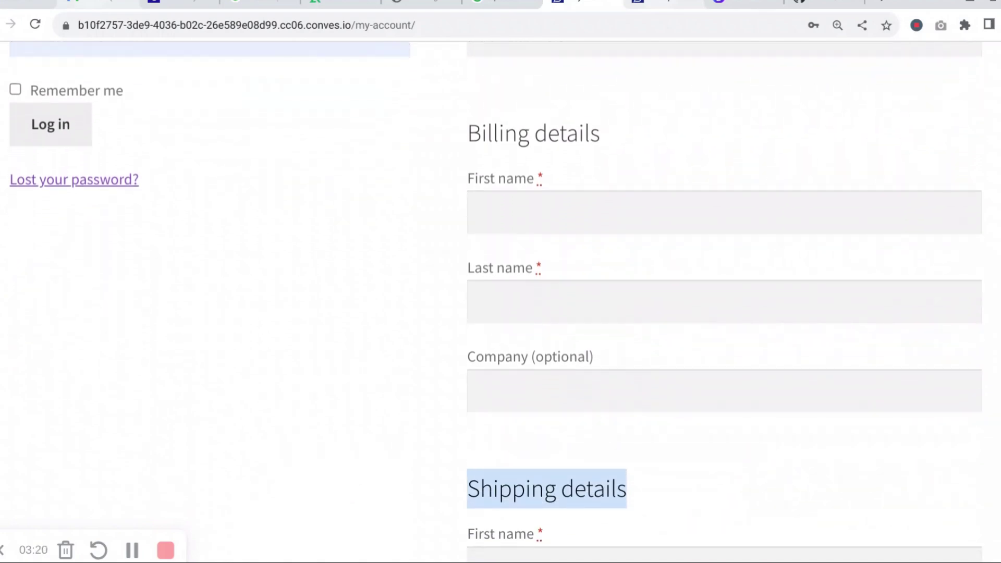